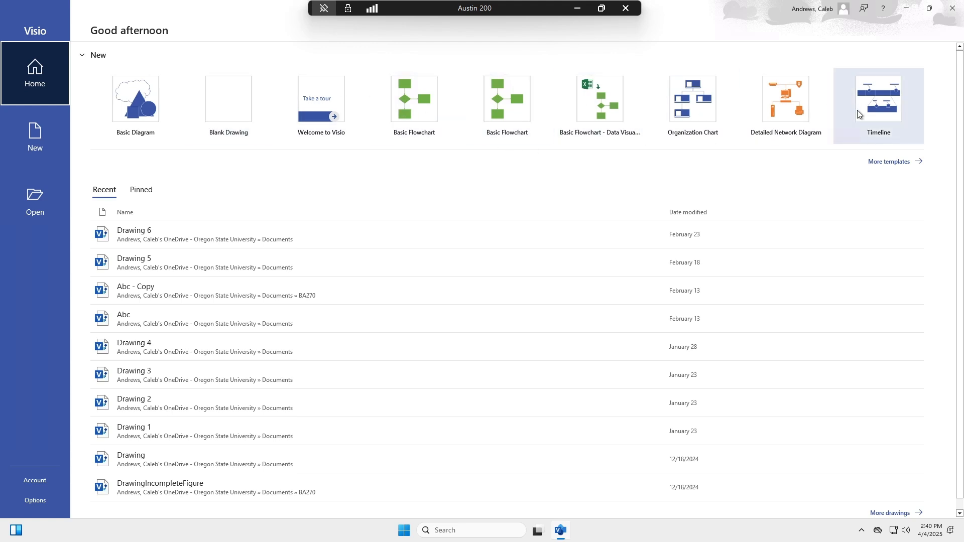
Step: Create a Cross-Functional Flowchart drawing from the template in US units with vertical default orientation
{"action": "left_click", "coordinate": [878, 163]}
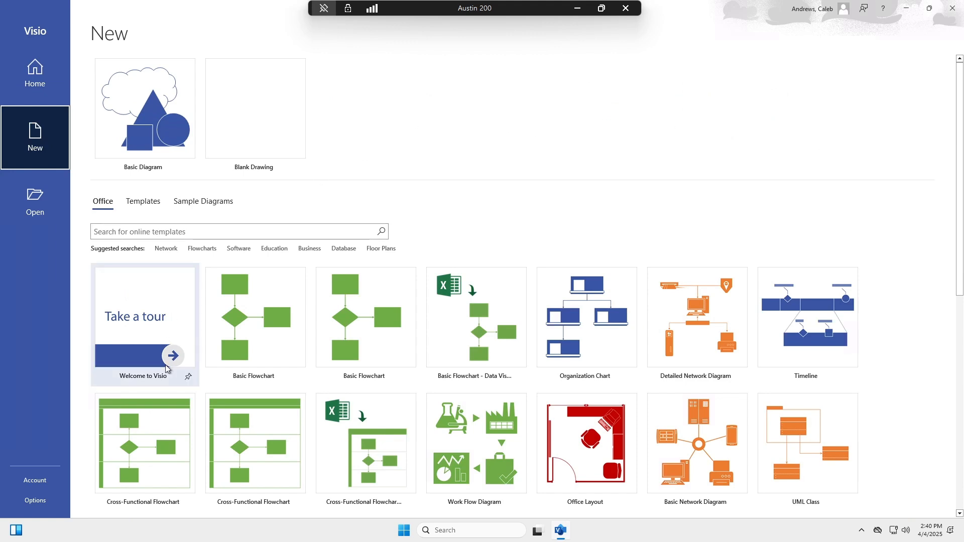
{"action": "left_click", "coordinate": [157, 424]}
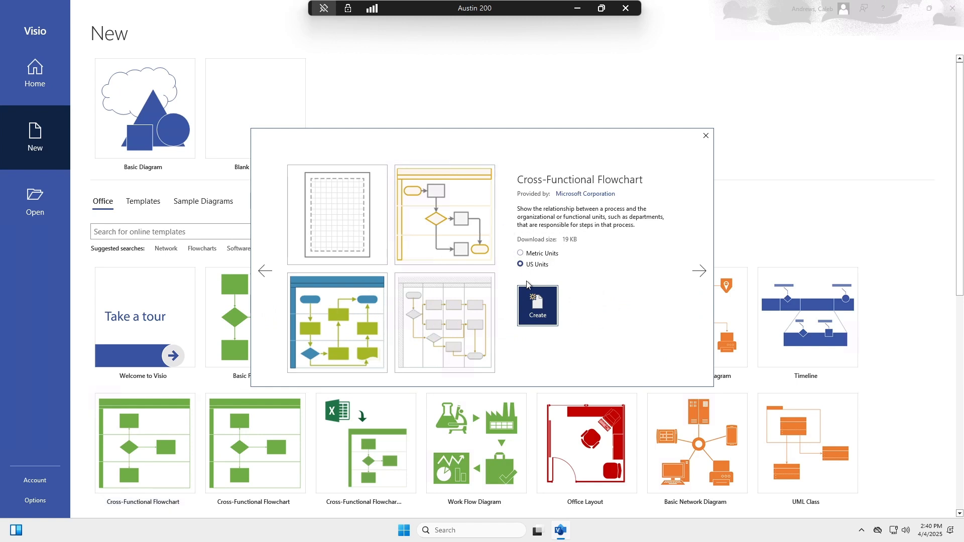
{"action": "left_click", "coordinate": [532, 306]}
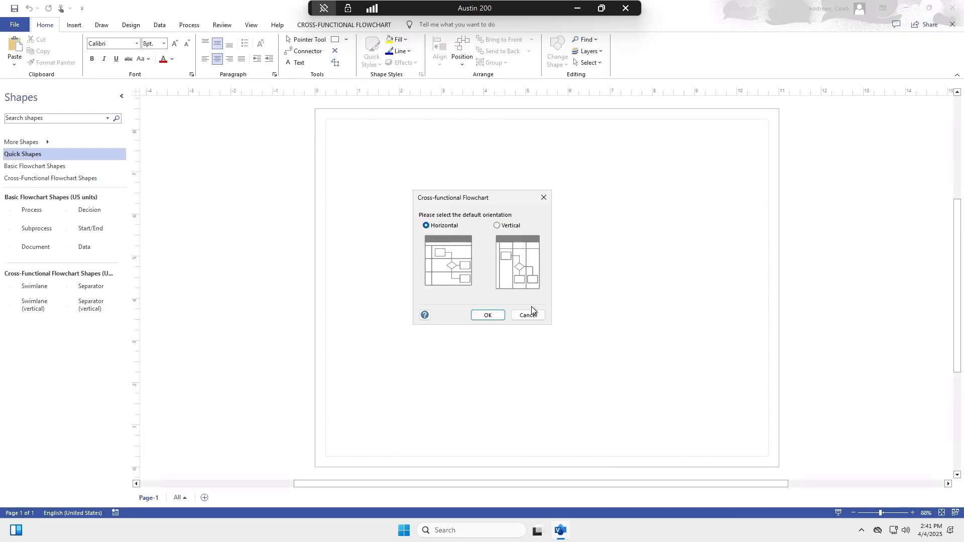
{"action": "left_click", "coordinate": [497, 226]}
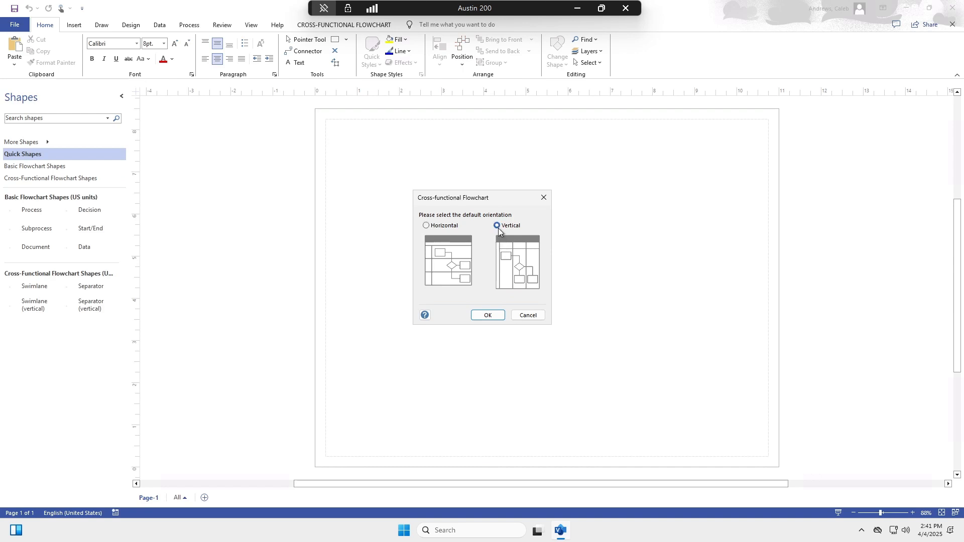
{"action": "left_click", "coordinate": [487, 315]}
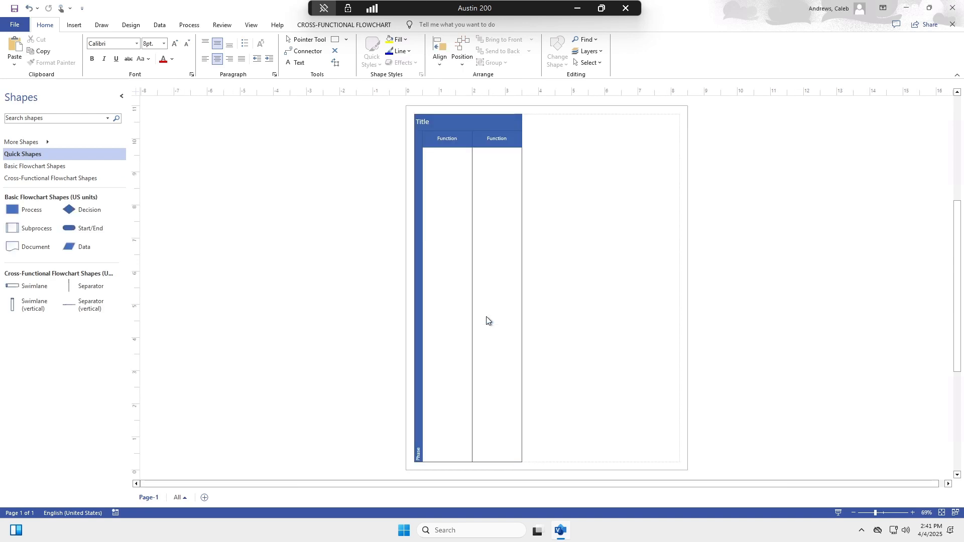
{"action": "left_click", "coordinate": [342, 24]}
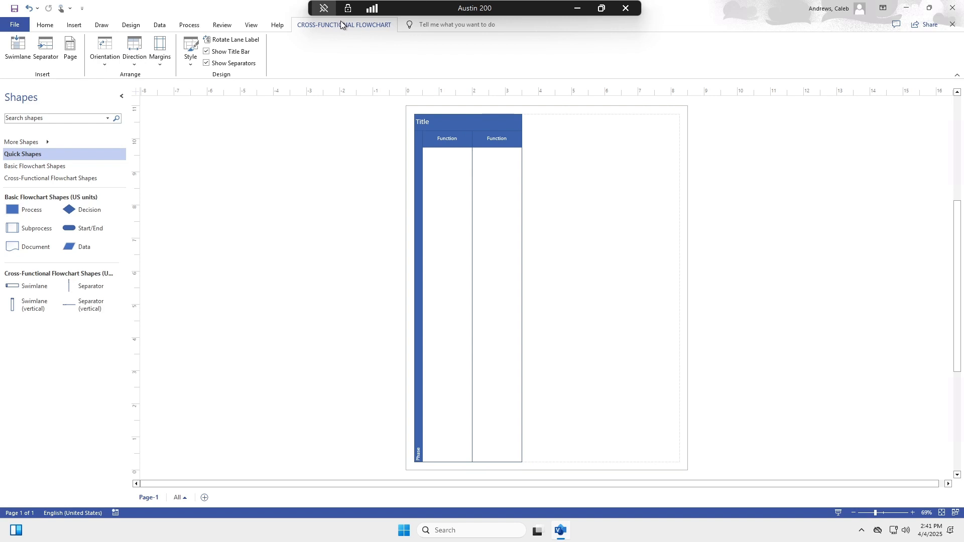
{"action": "left_click", "coordinate": [101, 66]}
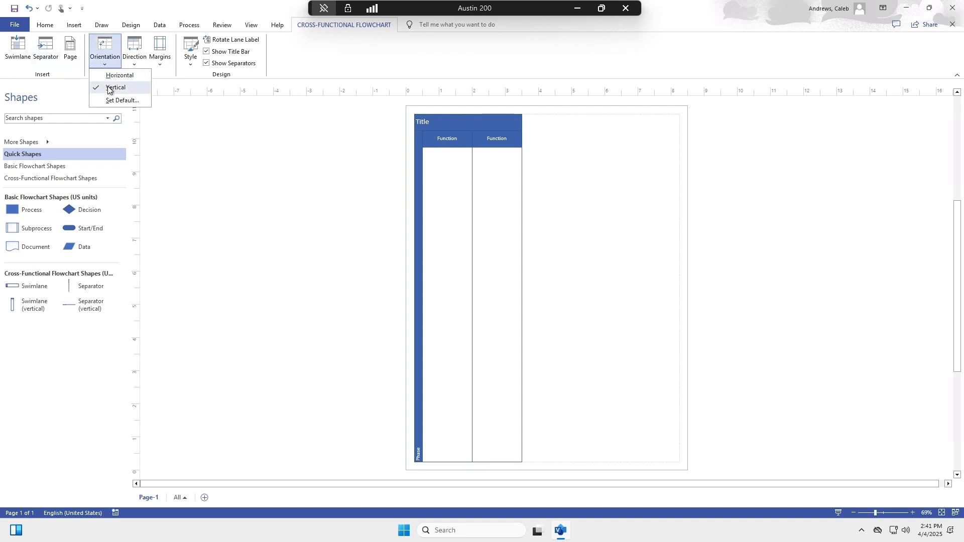
{"action": "left_click", "coordinate": [171, 140]}
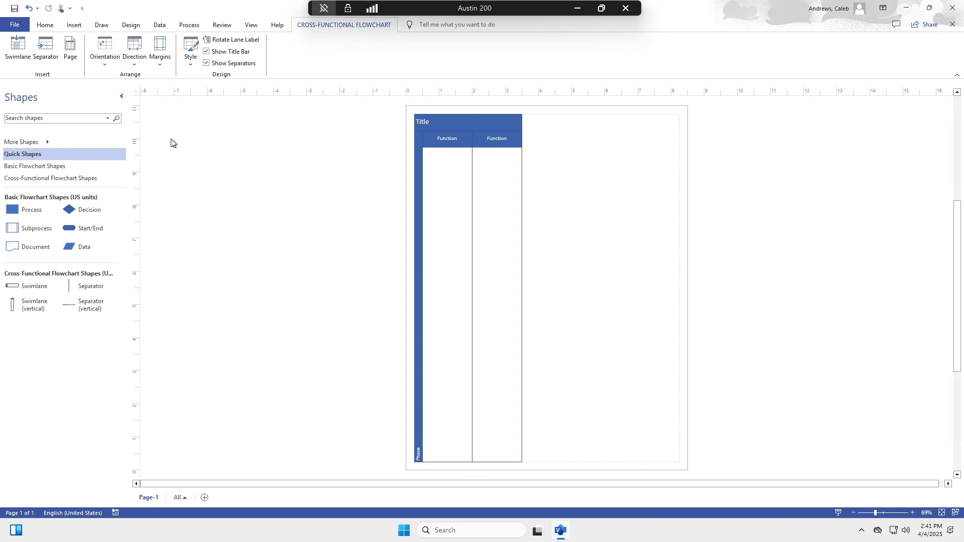
Step: Set the page orientation to landscape and apply the plain theme with white fills and black outlines
{"action": "left_click", "coordinate": [130, 26]}
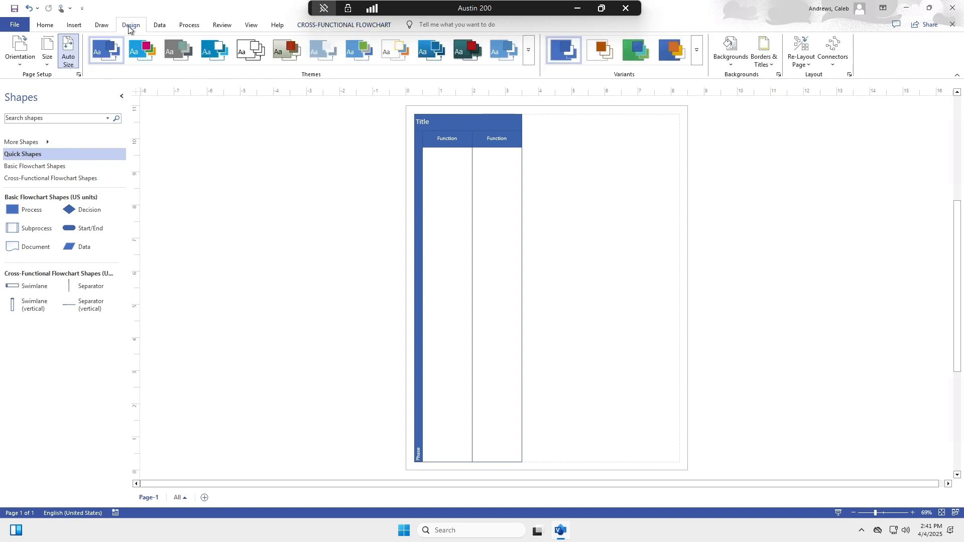
{"action": "left_click", "coordinate": [20, 56]}
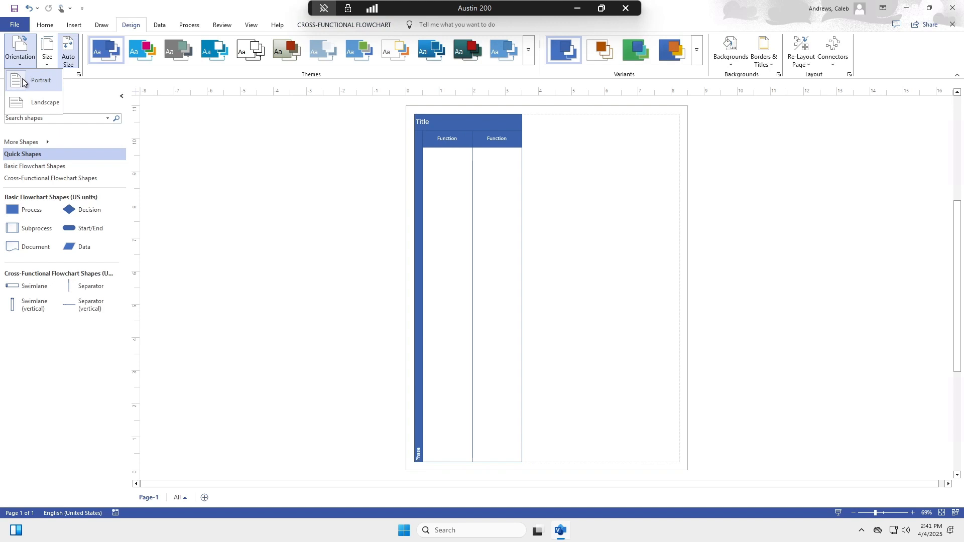
{"action": "left_click", "coordinate": [34, 102]}
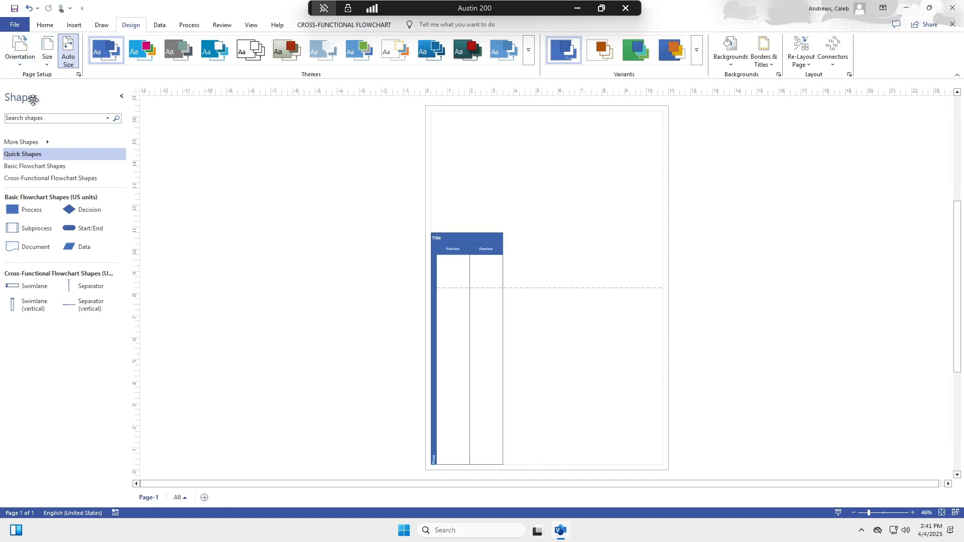
{"action": "left_click", "coordinate": [247, 54]}
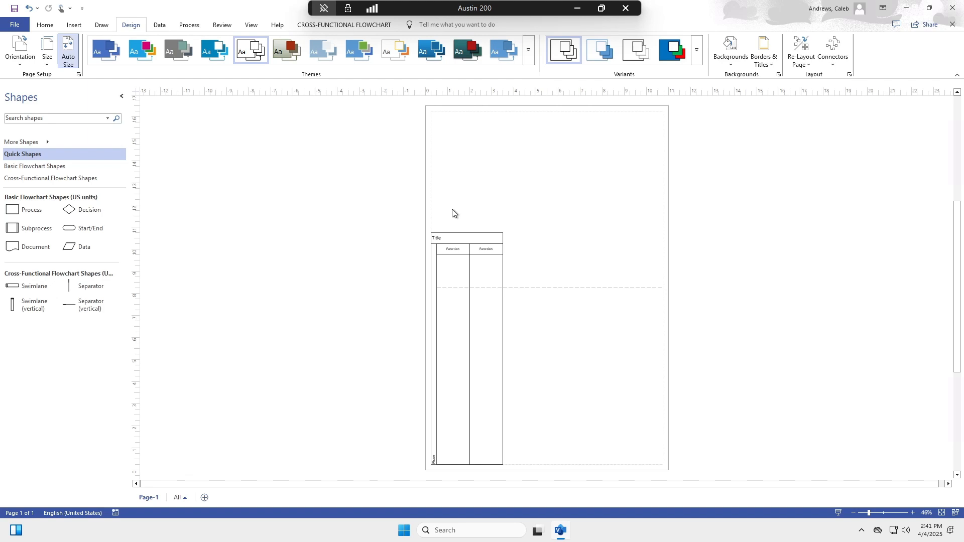
Step: Move the whole swimlane diagram up so its title bar sits at the page's upper margin
{"action": "left_click_drag", "start_coordinate": [454, 239], "coordinate": [450, 112]}
{"action": "left_click", "coordinate": [549, 165]}
{"action": "scroll", "coordinate": [548, 166], "scroll_direction": "up", "scroll_amount": 3}
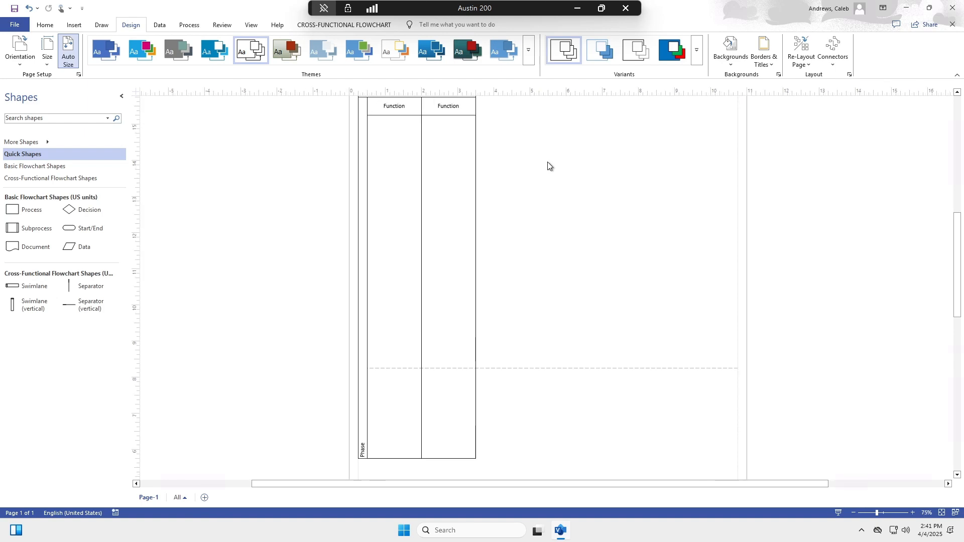
{"action": "scroll", "coordinate": [548, 175], "scroll_direction": "up", "scroll_amount": 5}
{"action": "scroll", "coordinate": [549, 174], "scroll_direction": "down", "scroll_amount": 7}
{"action": "scroll", "coordinate": [548, 176], "scroll_direction": "up", "scroll_amount": 5}
{"action": "scroll", "coordinate": [549, 176], "scroll_direction": "down", "scroll_amount": 2}
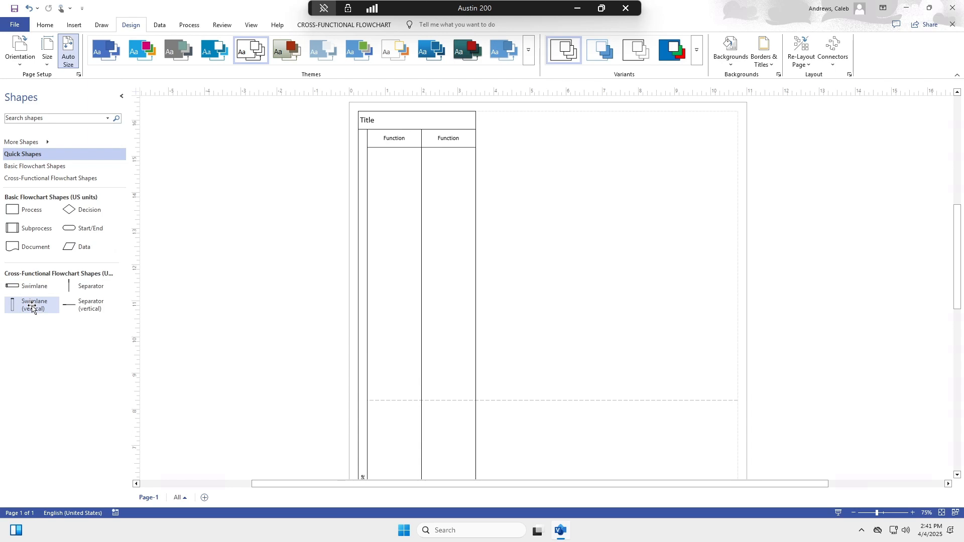
Step: Add three vertical swimlanes: two after the last lane and one between the first and second lanes
{"action": "left_click_drag", "start_coordinate": [31, 307], "coordinate": [502, 258]}
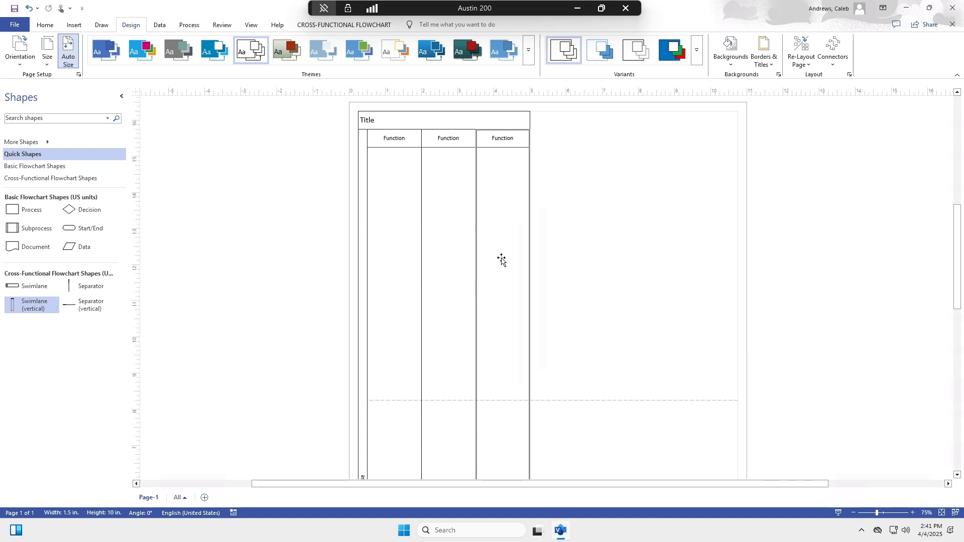
{"action": "left_click", "coordinate": [350, 24]}
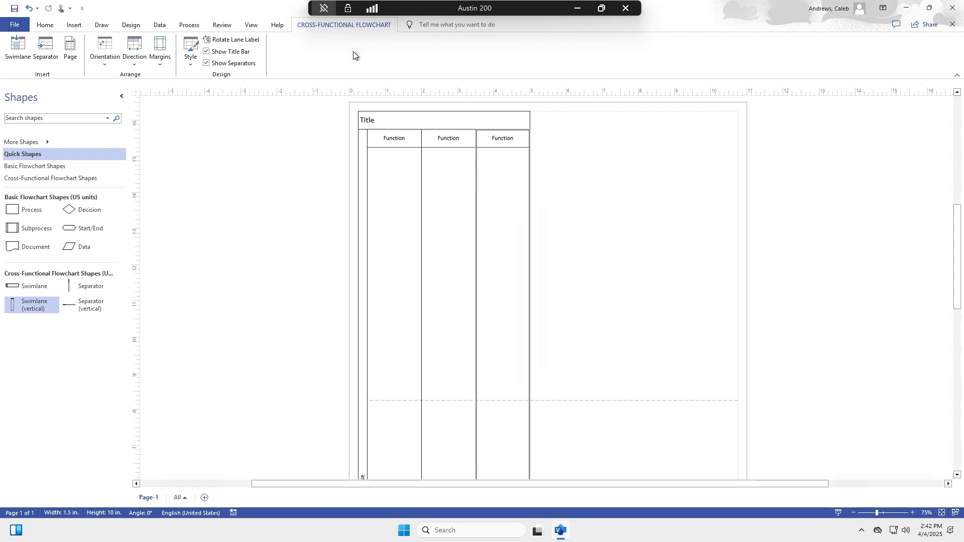
{"action": "left_click", "coordinate": [15, 62]}
{"action": "scroll", "coordinate": [395, 250], "scroll_direction": "down", "scroll_amount": 6}
{"action": "scroll", "coordinate": [396, 250], "scroll_direction": "up", "scroll_amount": 3}
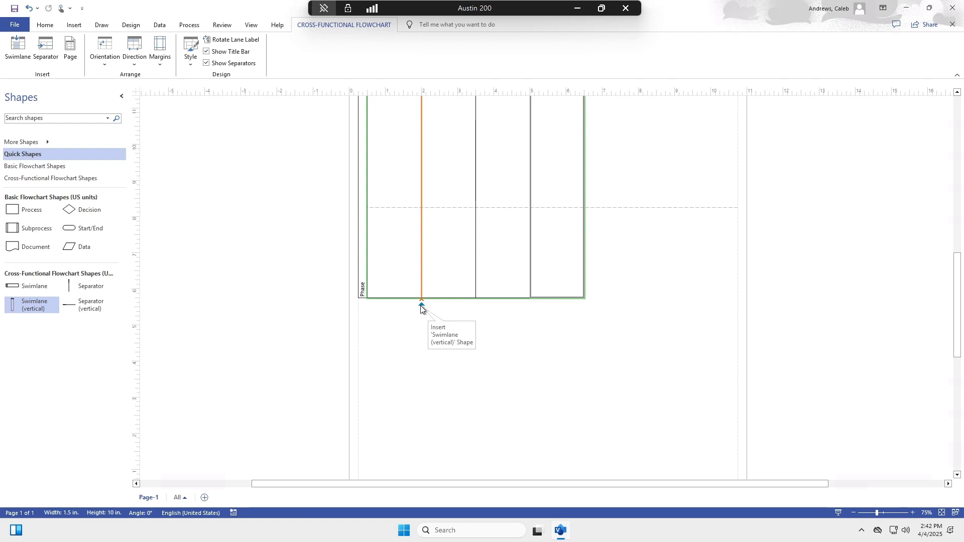
{"action": "left_click", "coordinate": [422, 305]}
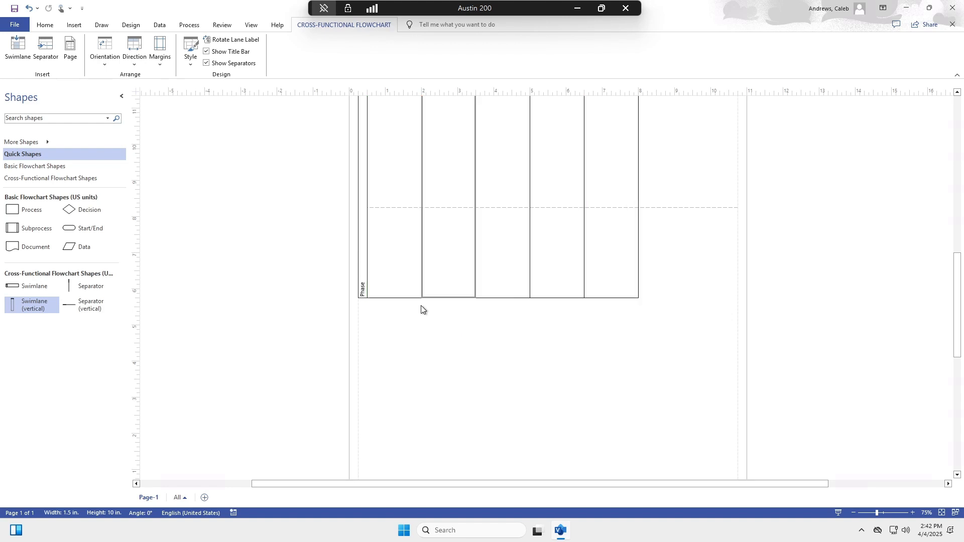
Step: Widen the second, third and fourth swimlanes, making the second about 2.125 in wide
{"action": "scroll", "coordinate": [444, 290], "scroll_direction": "up", "scroll_amount": 4}
{"action": "scroll", "coordinate": [444, 290], "scroll_direction": "up", "scroll_amount": 3}
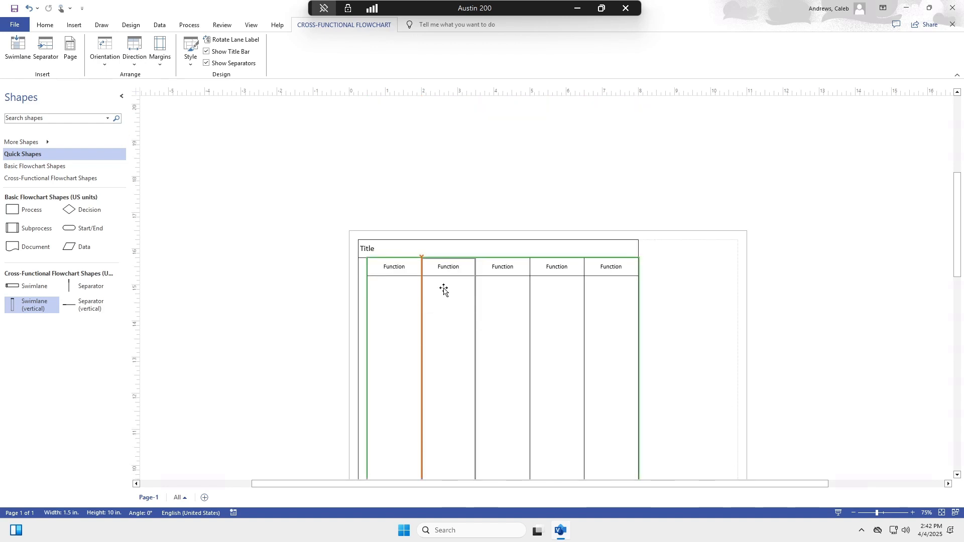
{"action": "scroll", "coordinate": [444, 290], "scroll_direction": "down", "scroll_amount": 2}
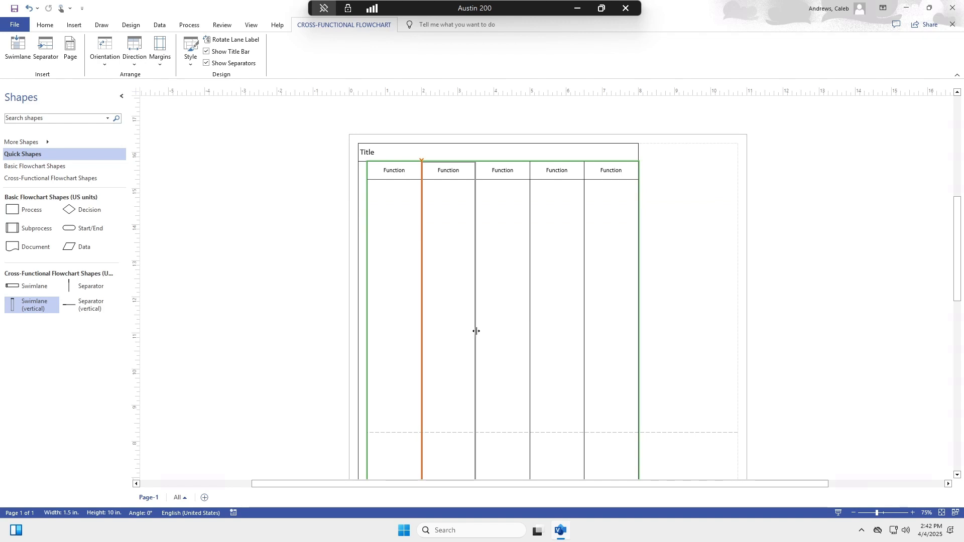
{"action": "left_click_drag", "start_coordinate": [476, 332], "coordinate": [498, 331]}
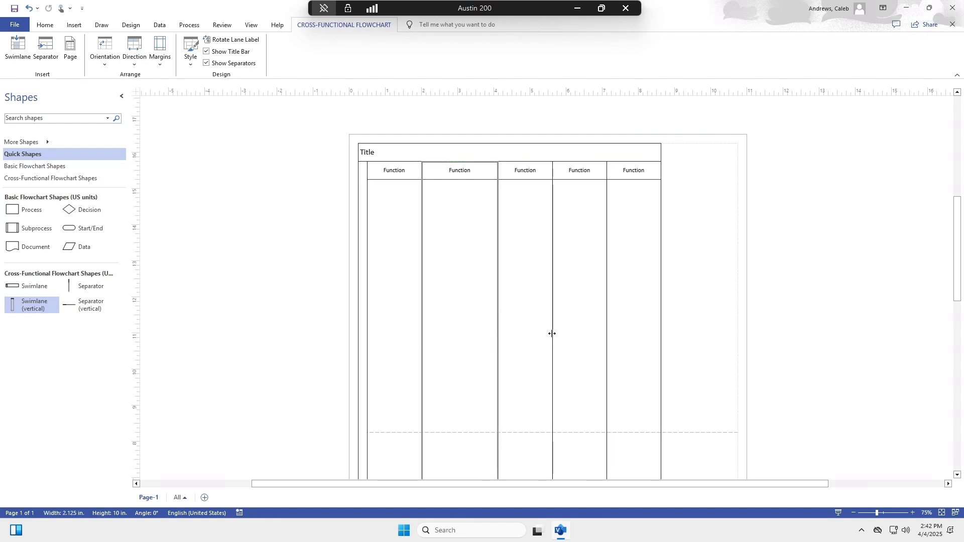
{"action": "left_click_drag", "start_coordinate": [555, 334], "coordinate": [577, 334]}
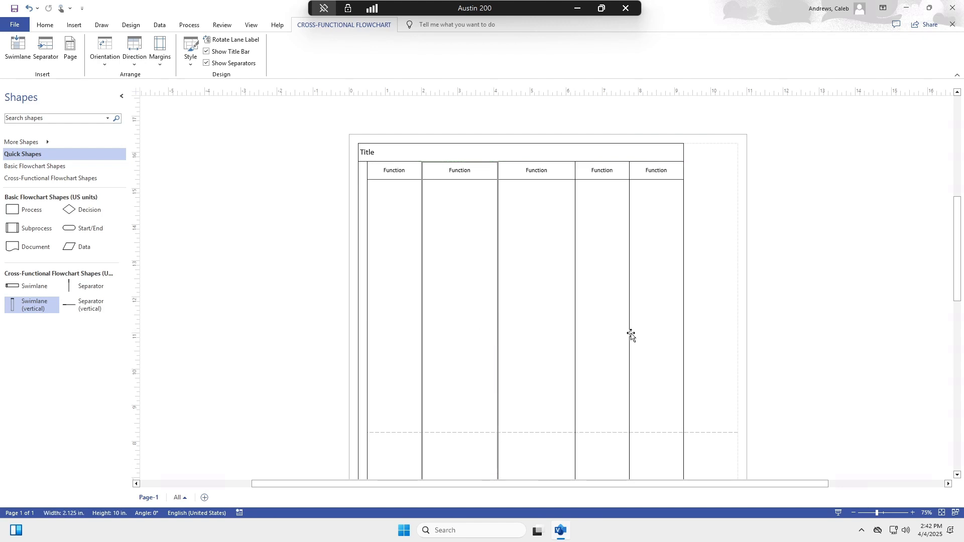
{"action": "left_click_drag", "start_coordinate": [629, 331], "coordinate": [646, 332]}
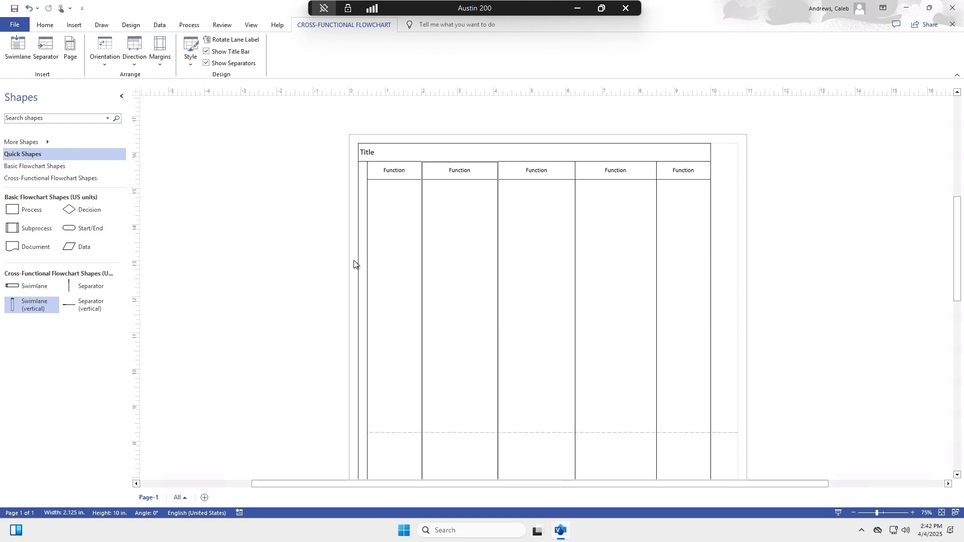
Step: Set the diagram title's font size to 24 pt and change its text to "Example Activity Diagram"
{"action": "double_click", "coordinate": [367, 154]}
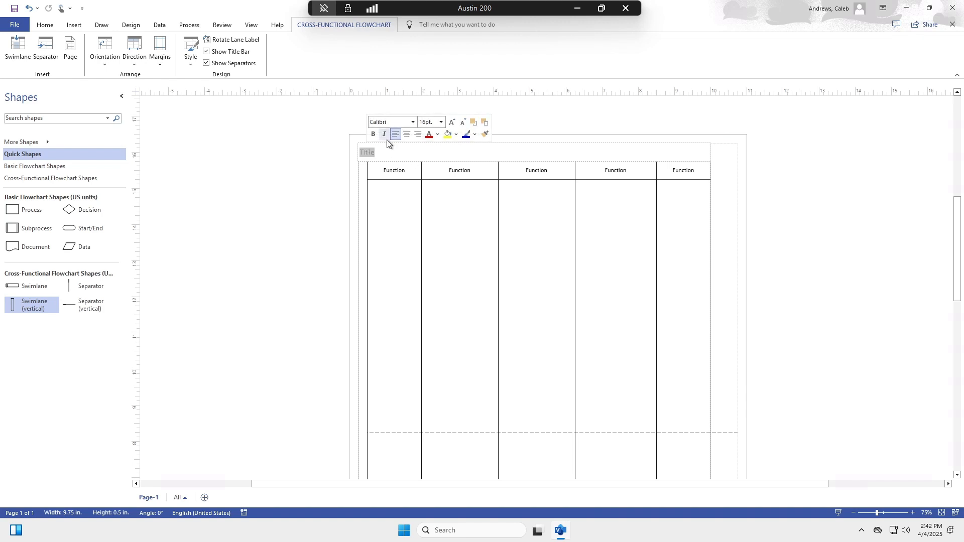
{"action": "left_click", "coordinate": [441, 122]}
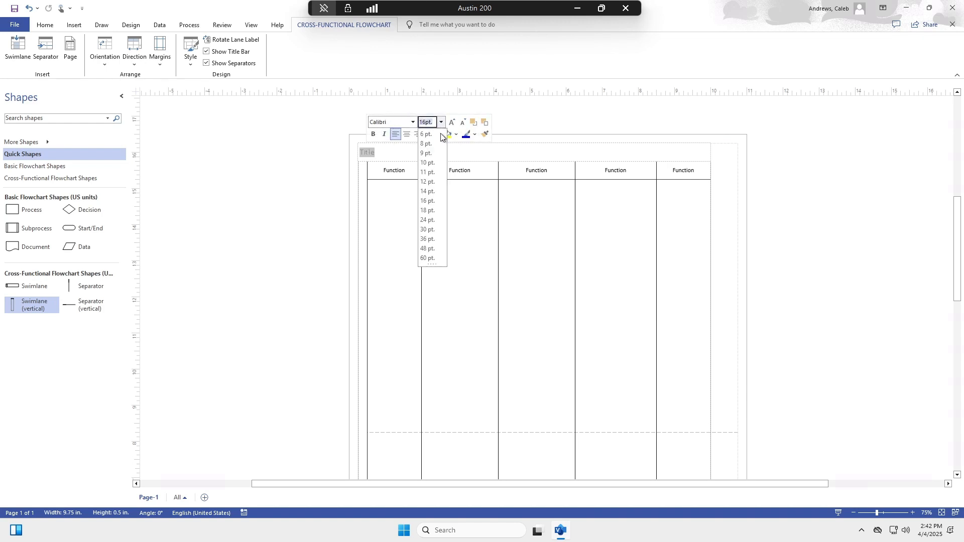
{"action": "left_click", "coordinate": [431, 219]}
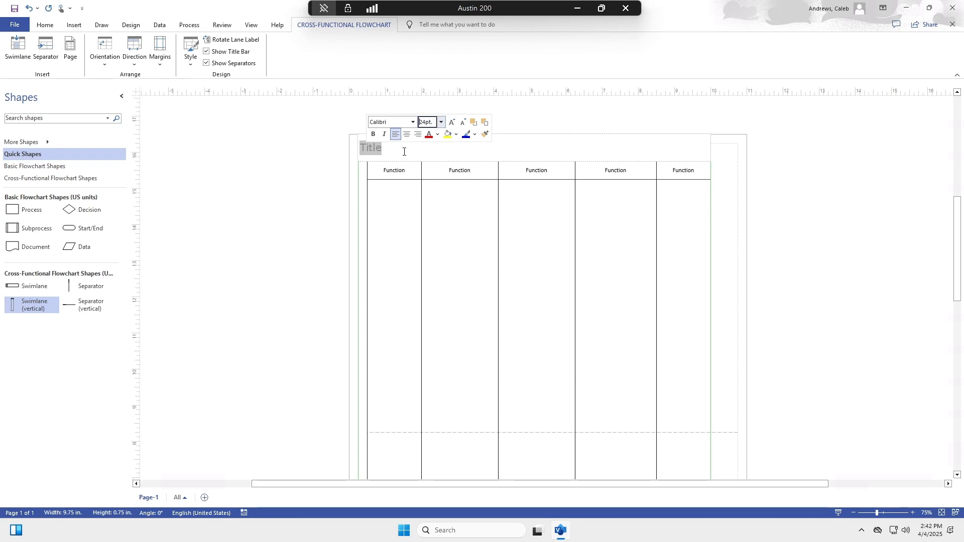
{"action": "left_click", "coordinate": [423, 122]}
{"action": "left_click", "coordinate": [376, 147]}
{"action": "double_click", "coordinate": [377, 147]}
{"action": "type", "text": "Example E"}
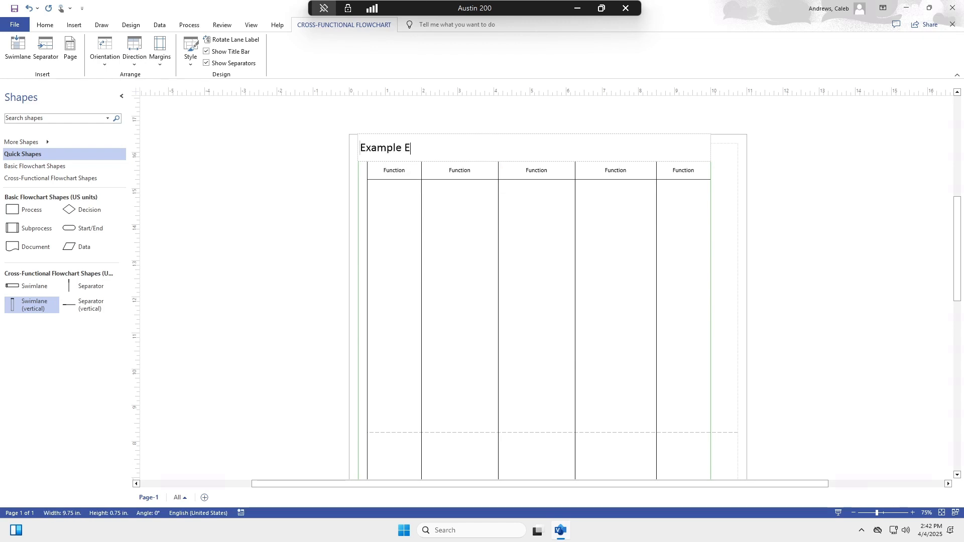
{"action": "key", "text": "BackSpace"}
{"action": "type", "text": "Activity Diagram"}
Step: Set the first swimlane heading's font size to 18 pt and rename it "Example"
{"action": "double_click", "coordinate": [392, 170]}
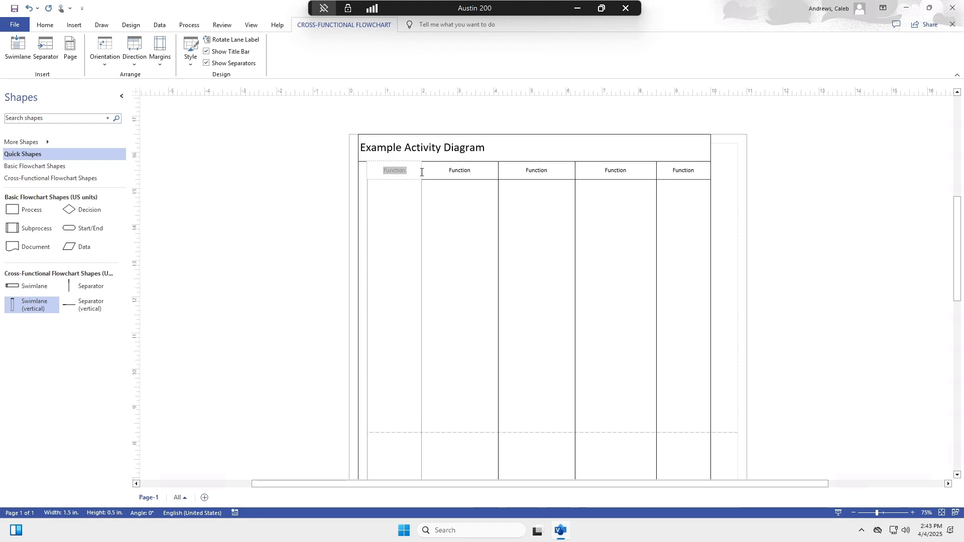
{"action": "left_click", "coordinate": [43, 25]}
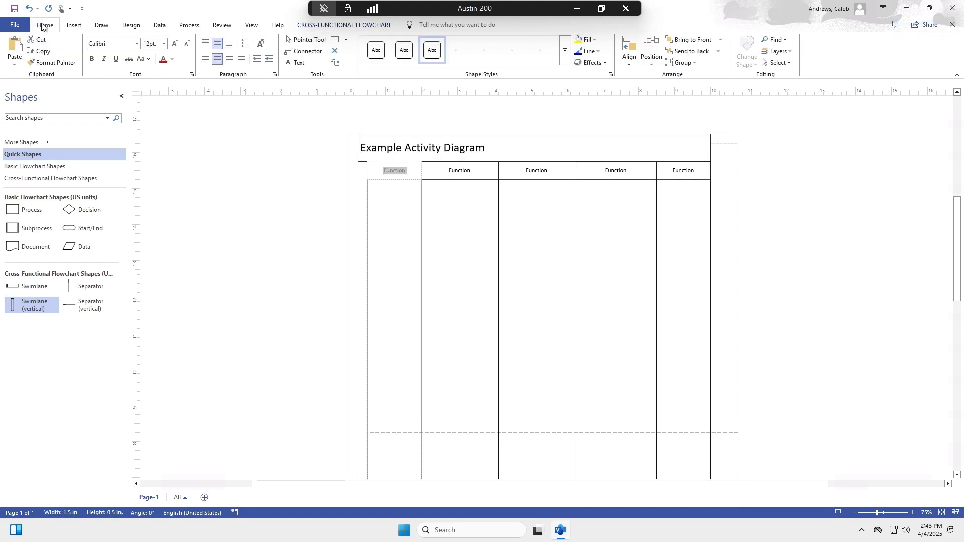
{"action": "left_click", "coordinate": [165, 44]}
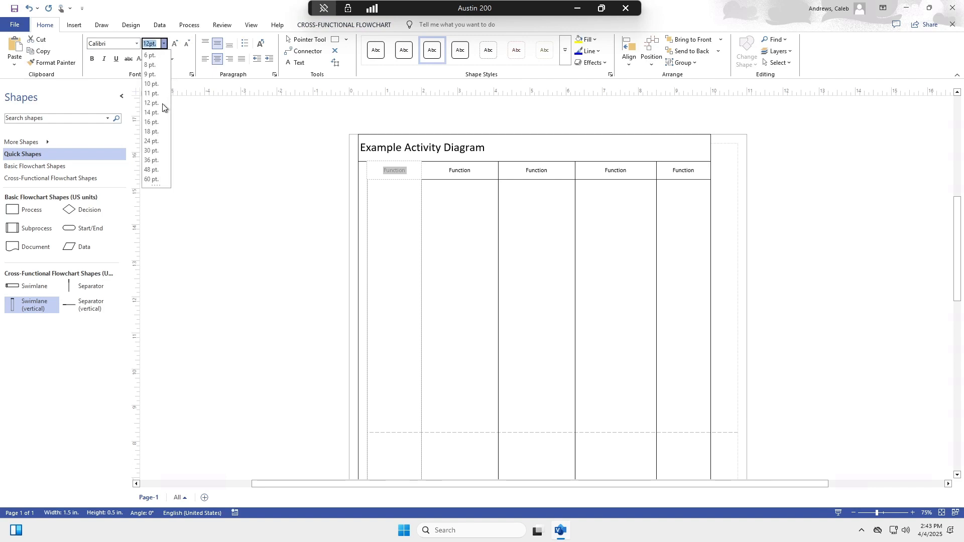
{"action": "left_click", "coordinate": [154, 132]}
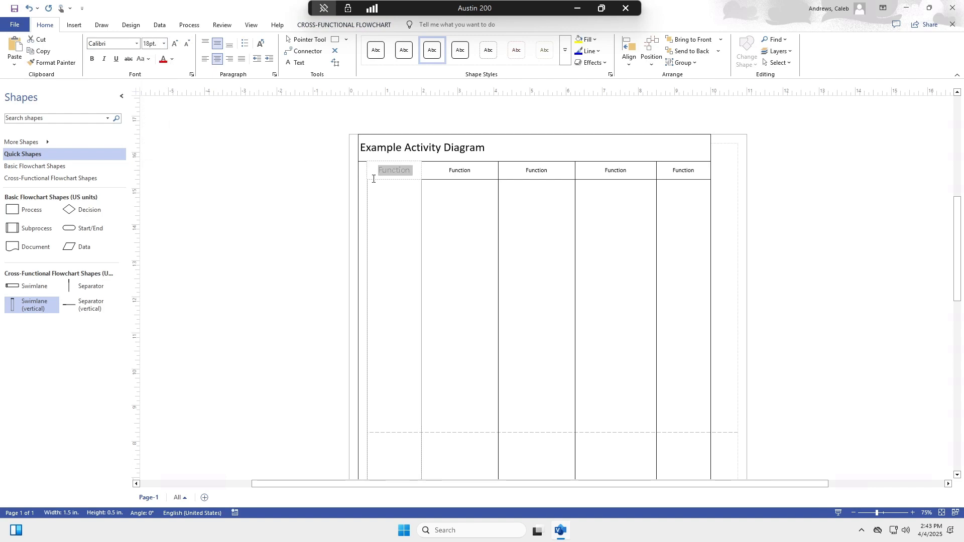
{"action": "type", "text": "Example"}
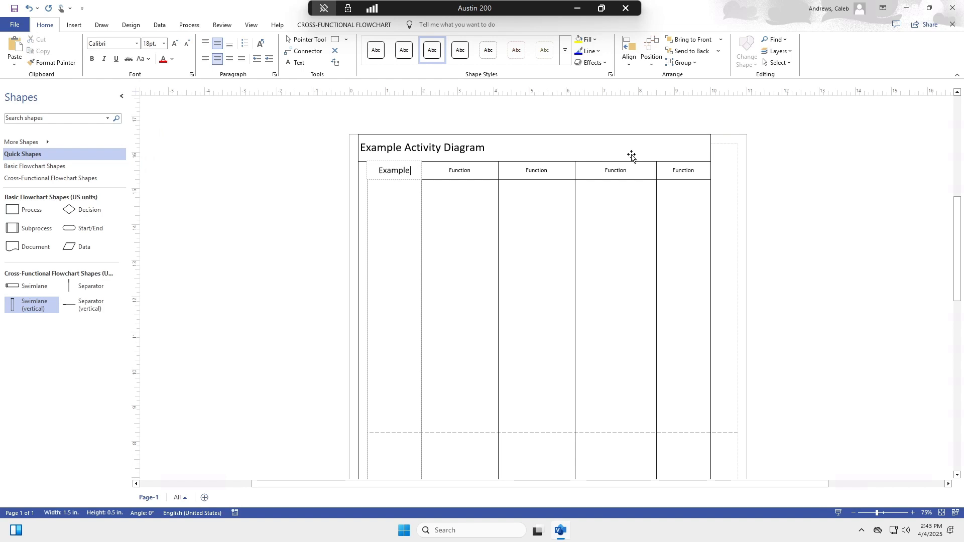
{"action": "left_click", "coordinate": [721, 161]}
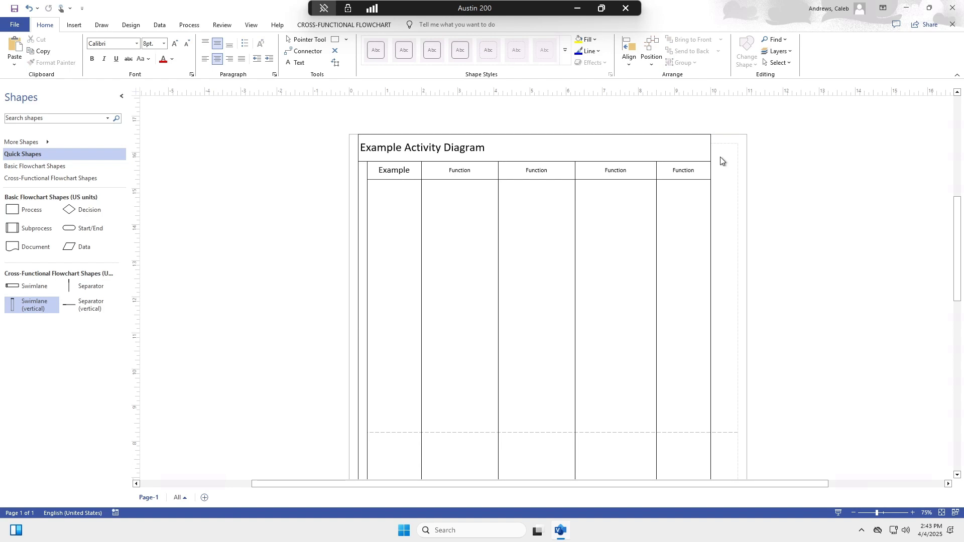